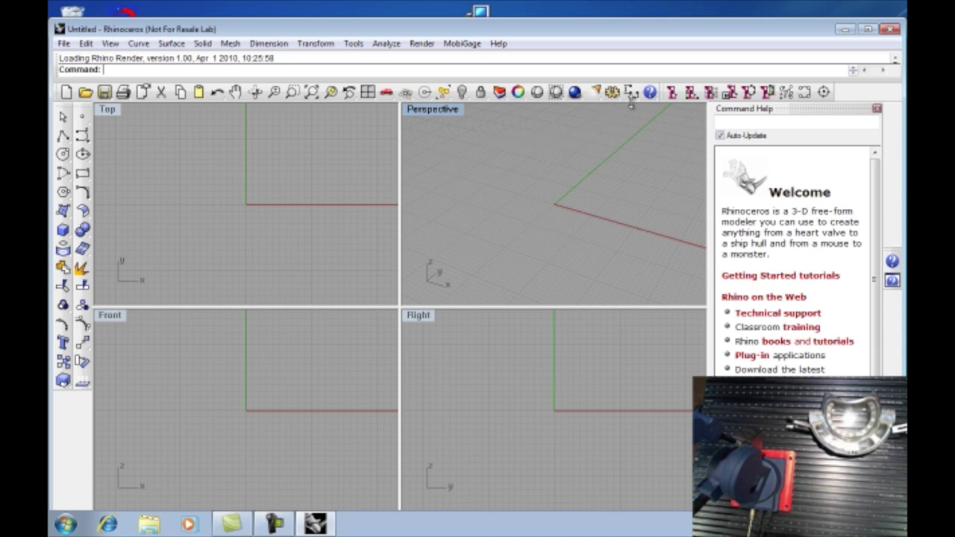
# Start connecting a digitizer, cancel it, and briefly check the toolbar layout settings.
pyautogui.click(672, 92)
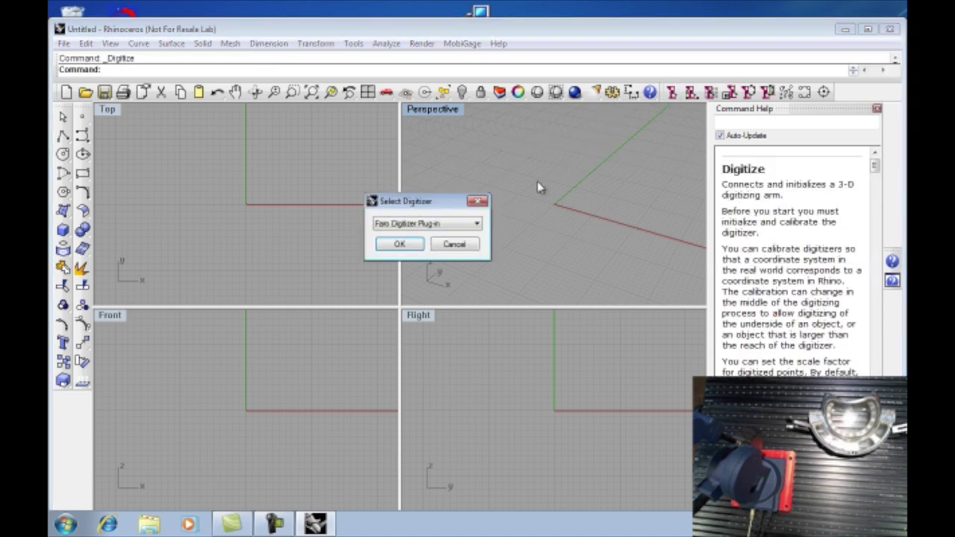
pyautogui.click(475, 202)
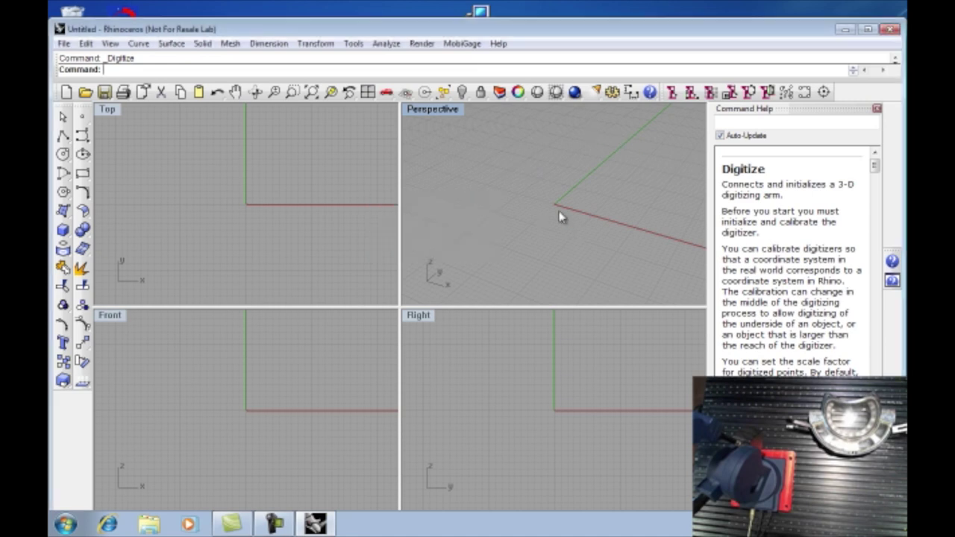
pyautogui.click(349, 45)
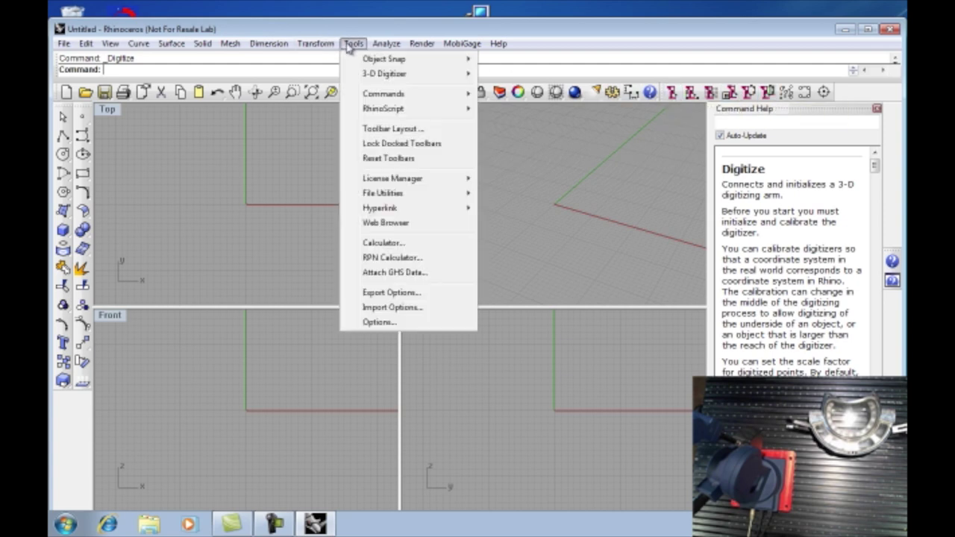
pyautogui.click(399, 130)
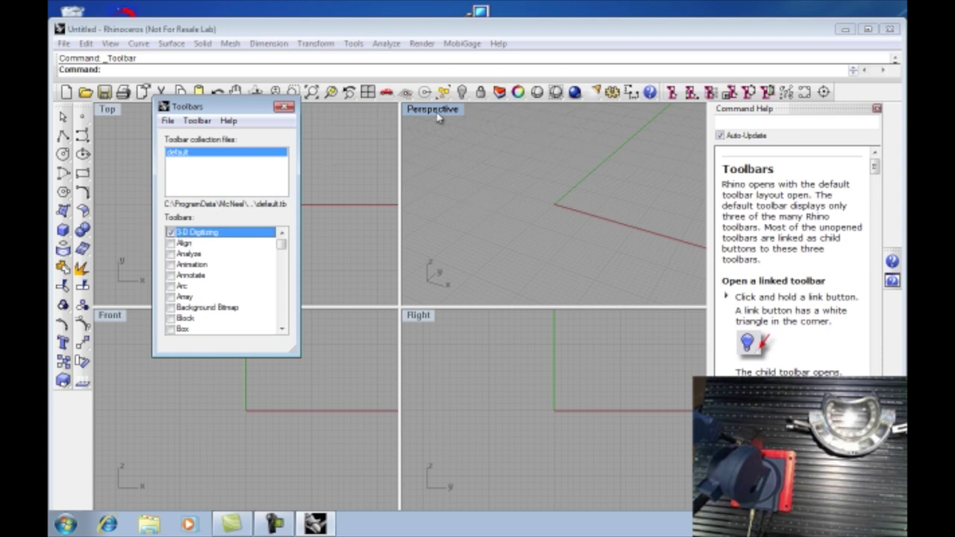
pyautogui.click(284, 109)
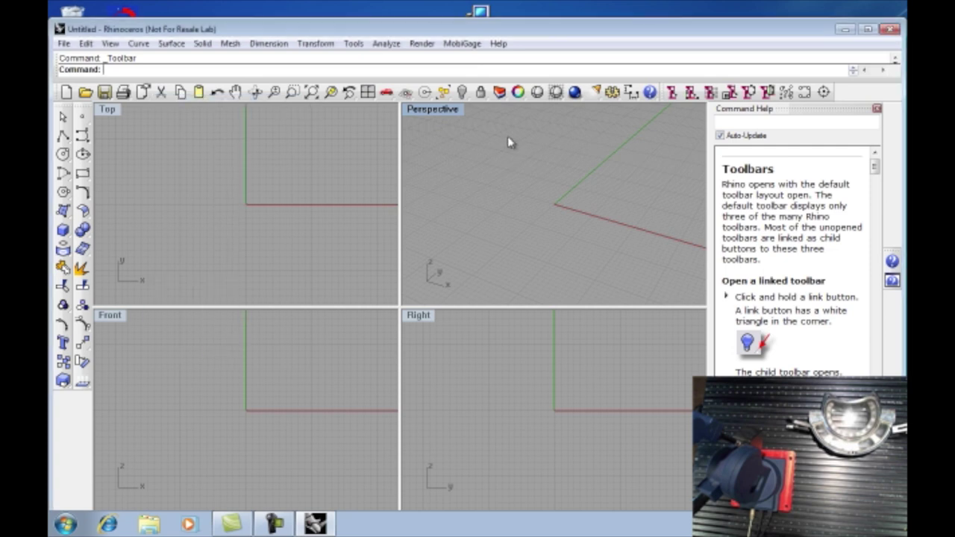
# Connect the Microscribe Digitizer Plug-in and accept the world origin as its origin.
pyautogui.click(672, 93)
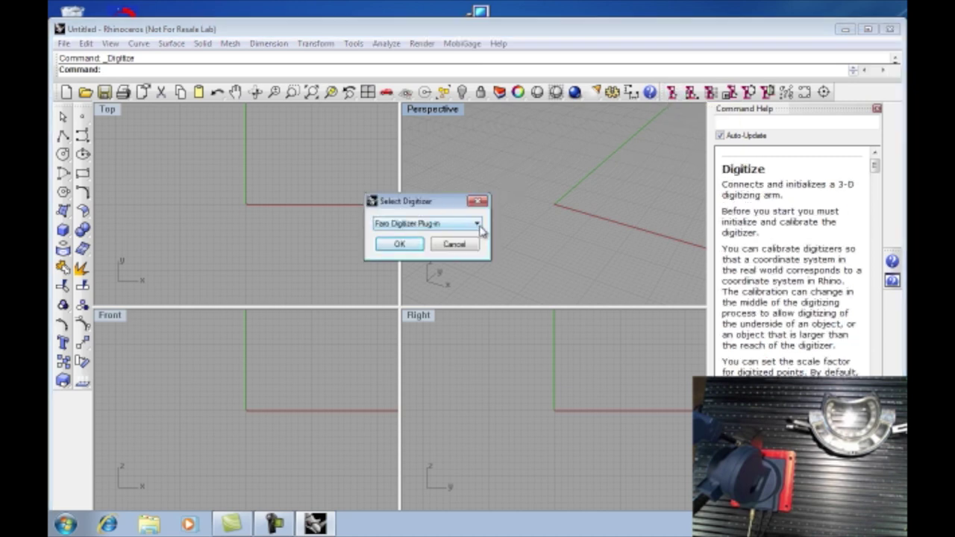
pyautogui.click(480, 228)
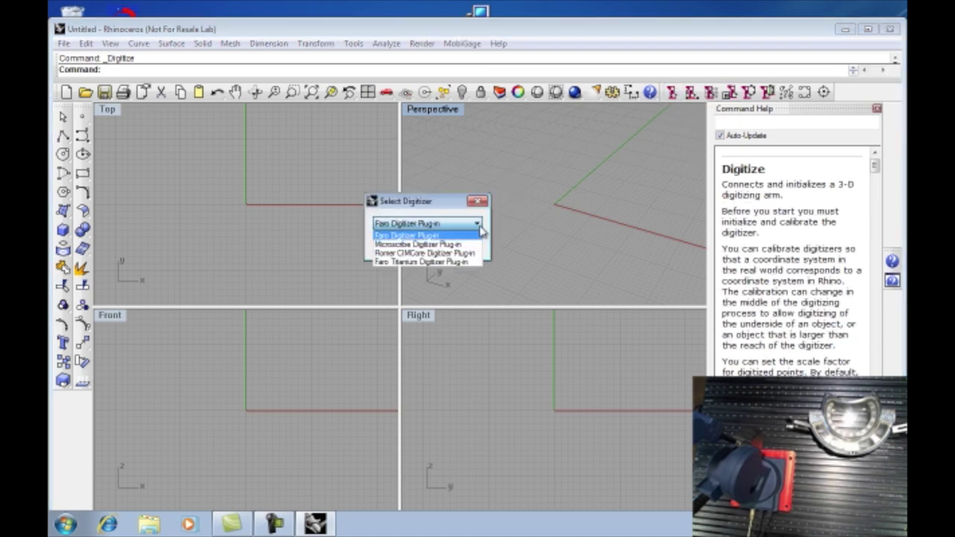
pyautogui.click(418, 245)
pyautogui.click(409, 247)
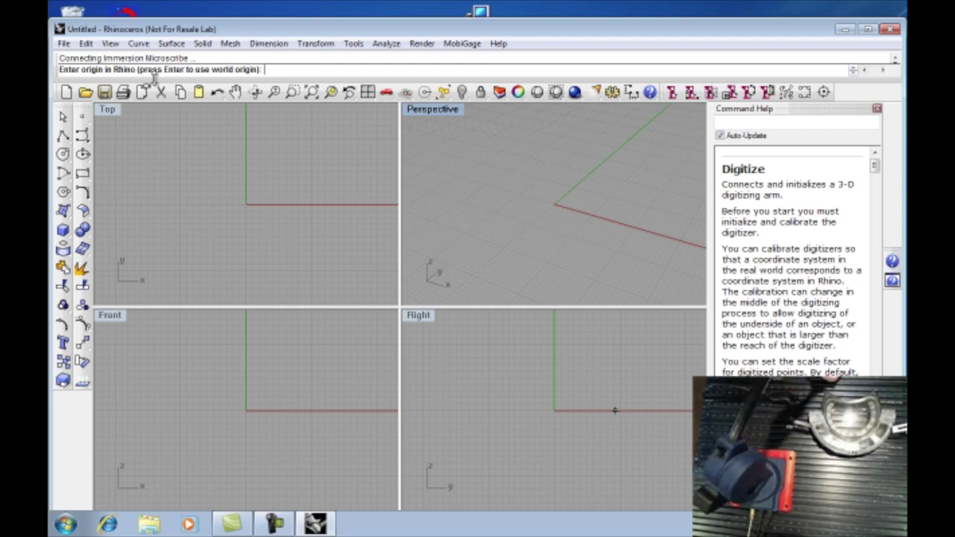
pyautogui.press('Return')
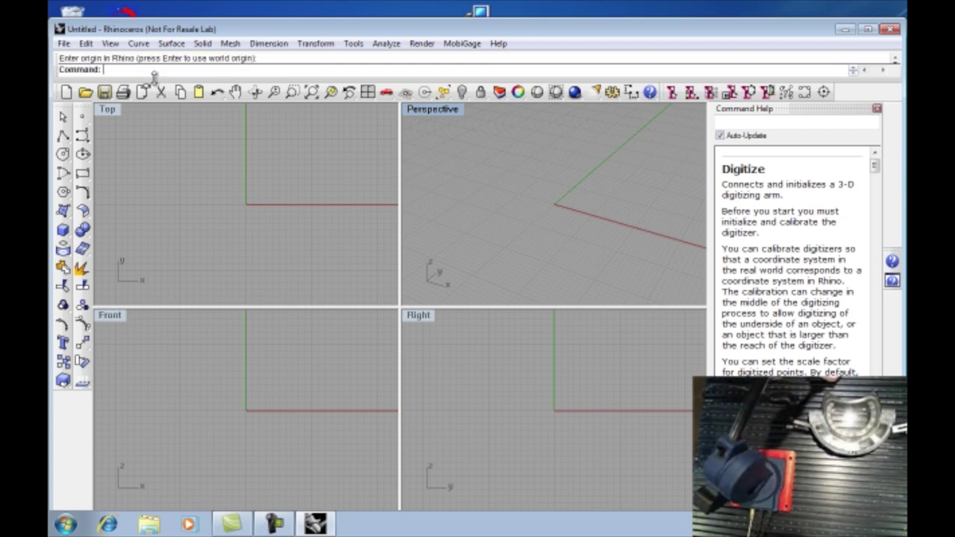
# Digitize the lens outline as an interpolated curve, closing it at its start point.
pyautogui.click(807, 92)
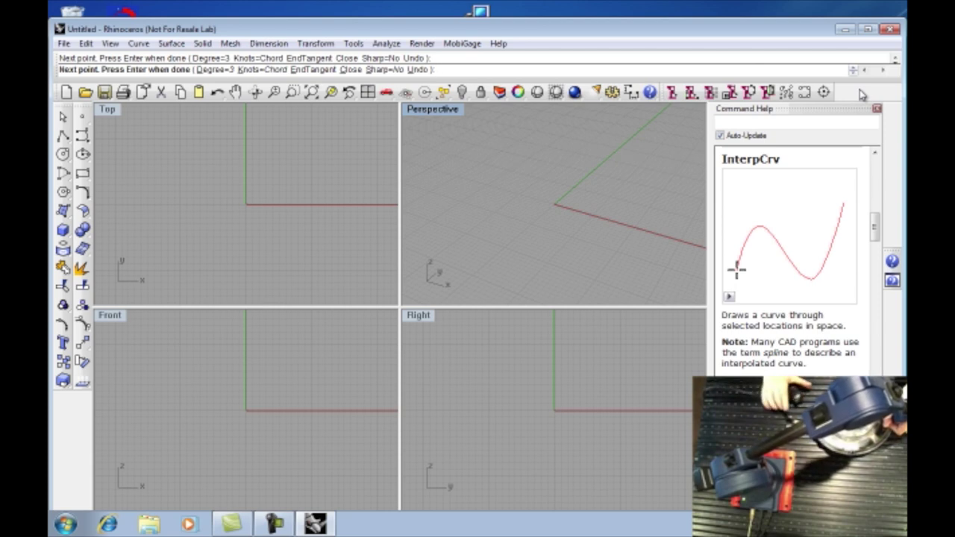
pyautogui.moveTo(592, 180); pyautogui.dragTo(629, 179, button='right')
pyautogui.scroll(-3, 619, 186)
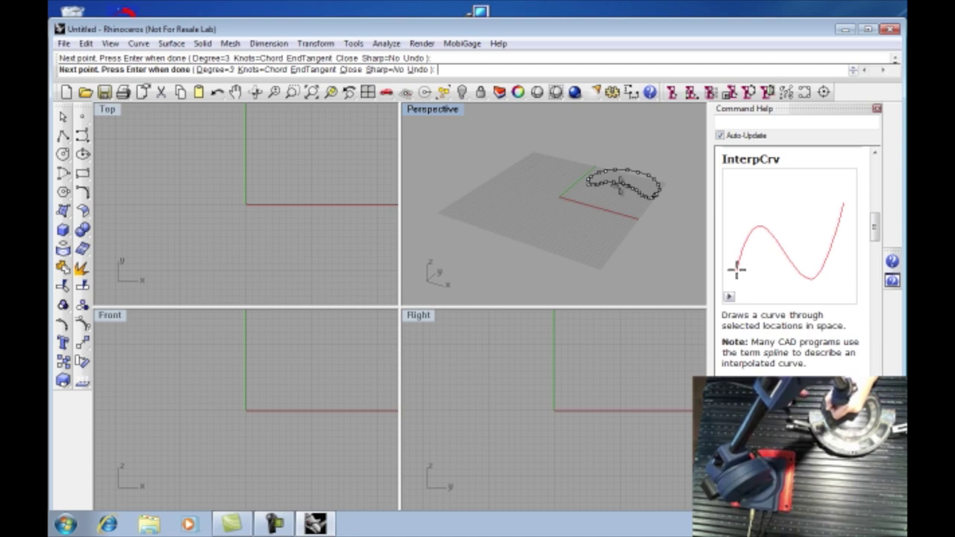
pyautogui.scroll(5, 672, 191)
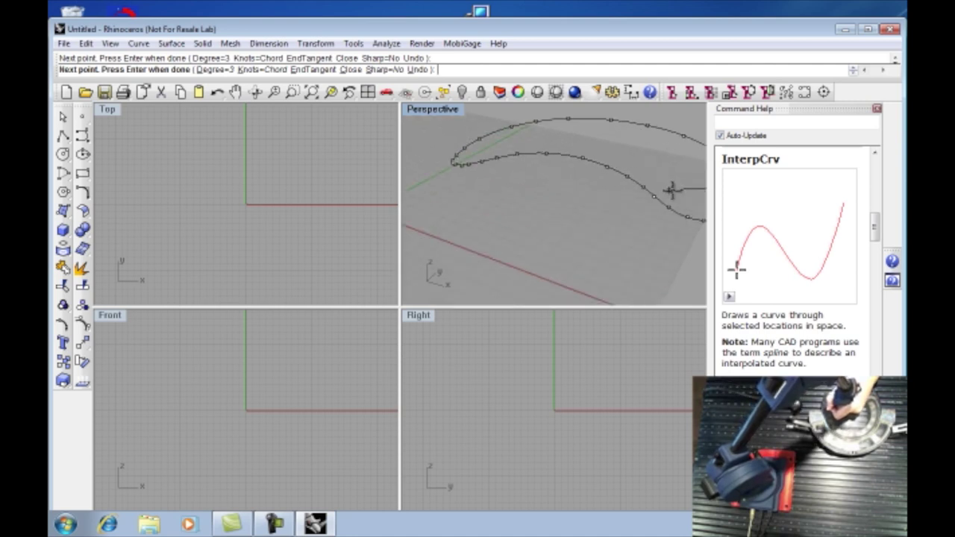
pyautogui.scroll(-5, 671, 190)
pyautogui.click(312, 91)
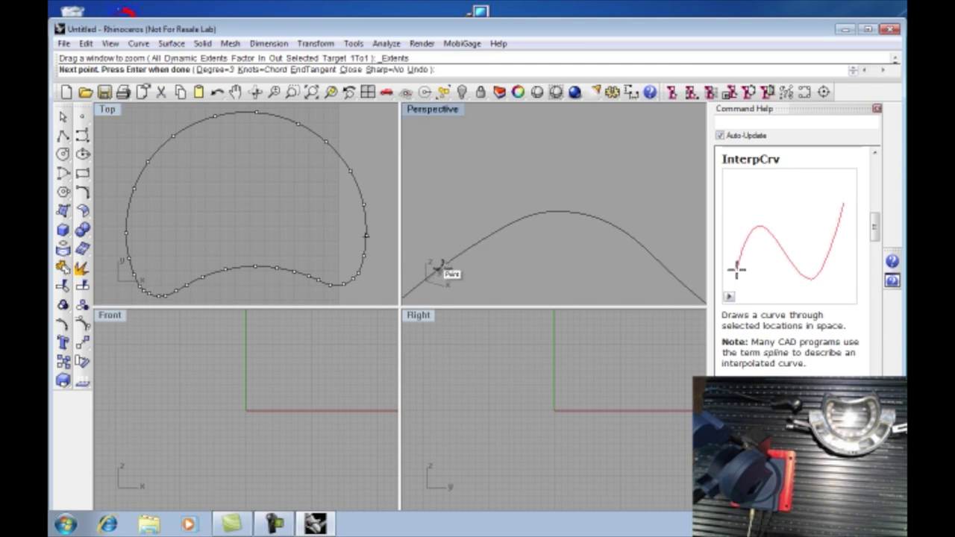
pyautogui.click(439, 267)
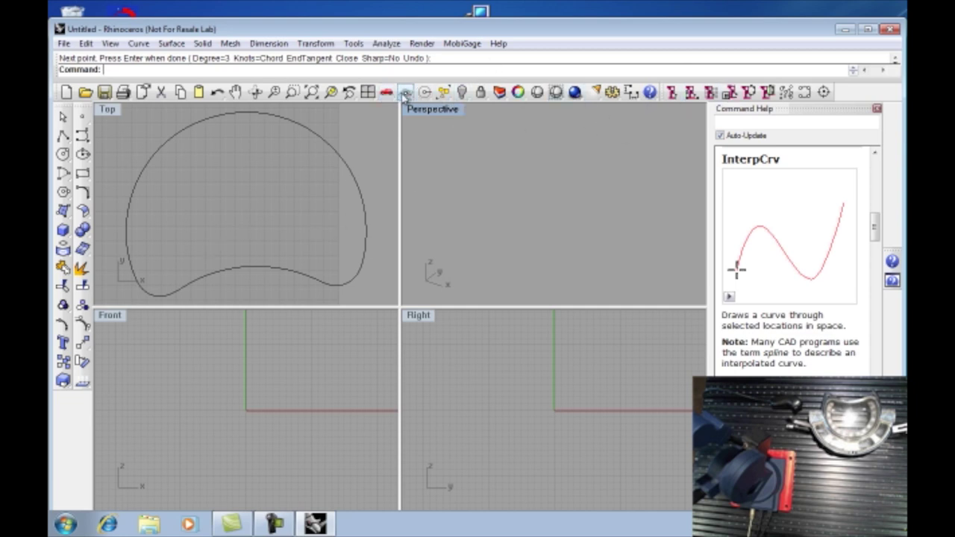
pyautogui.click(311, 92)
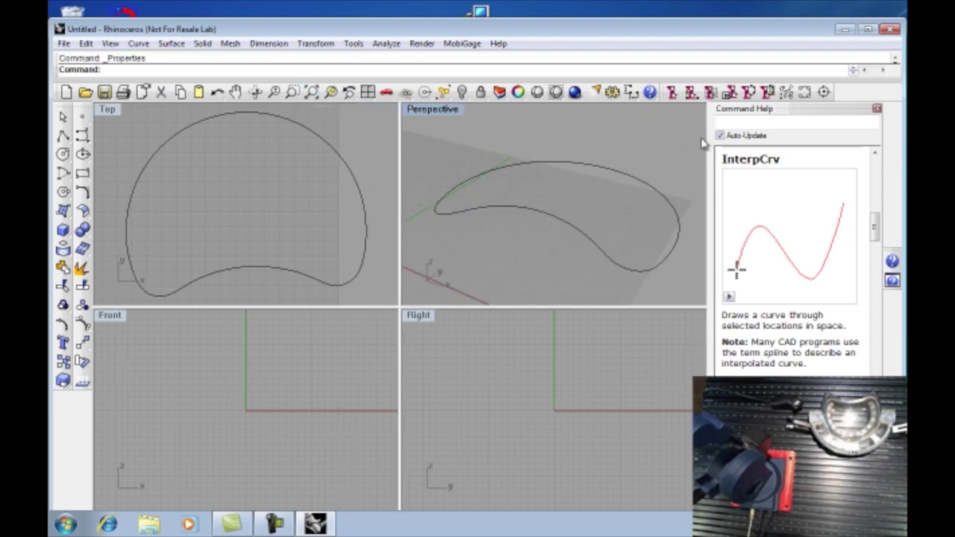
# Digitize multiple point objects across the lens surface inside the outline curve.
pyautogui.middleClick(624, 149)
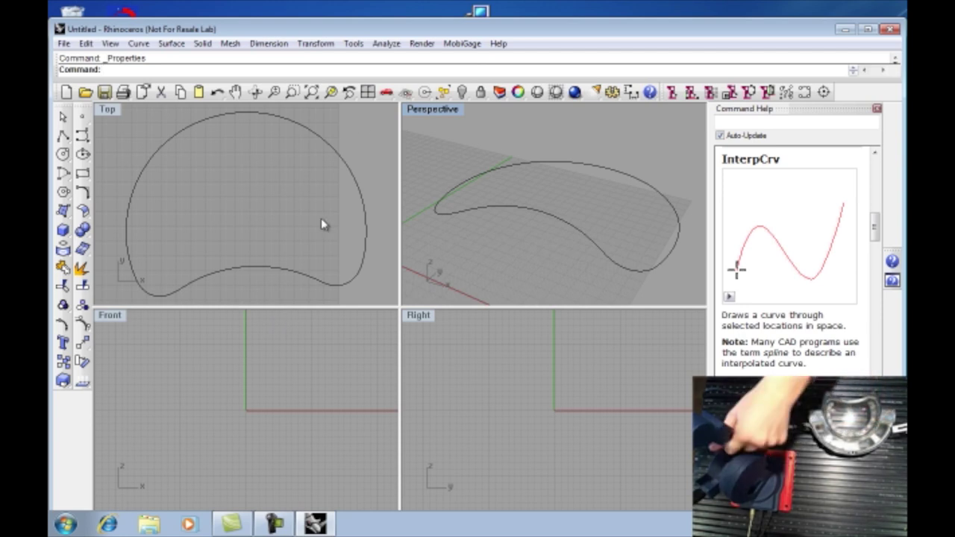
pyautogui.click(790, 94)
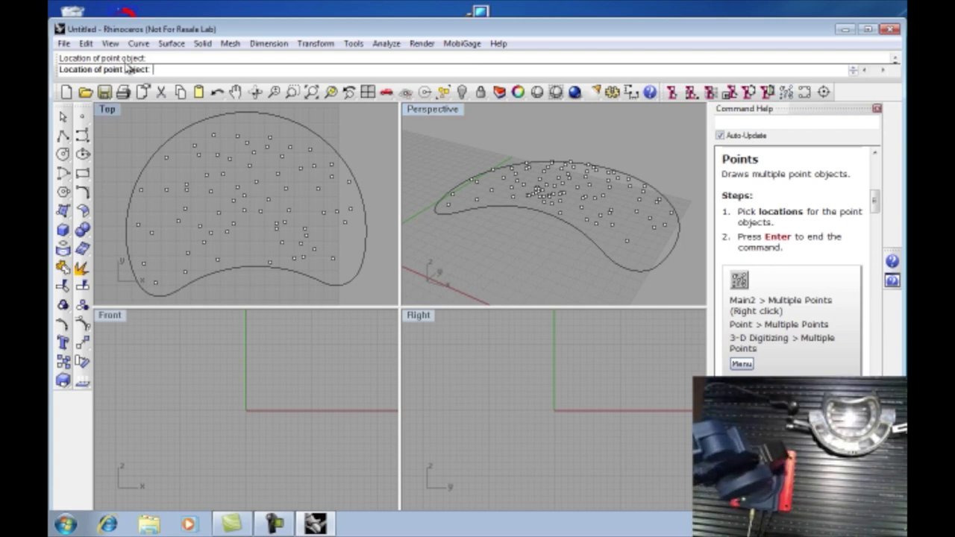
pyautogui.click(171, 43)
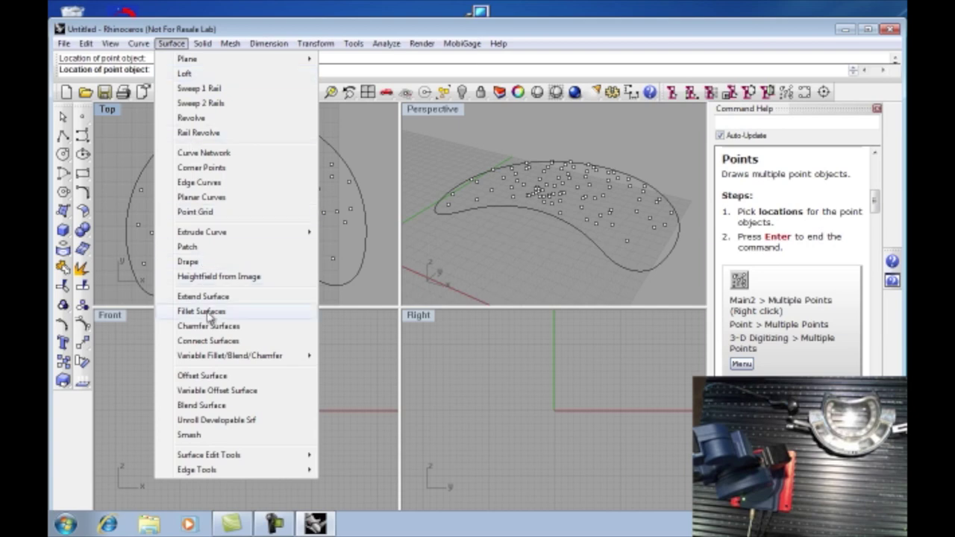
# Build a Patch surface through the outline curve and all digitized points.
pyautogui.click(188, 247)
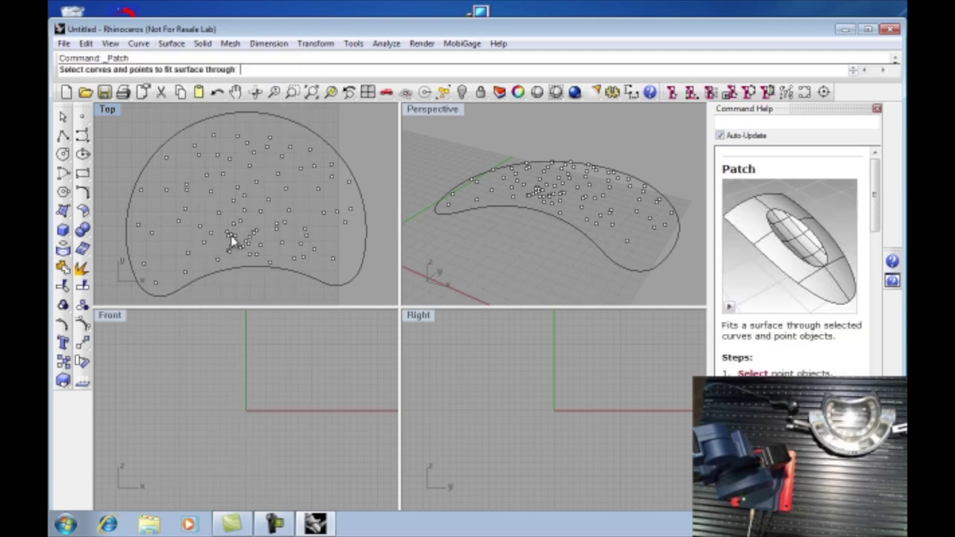
pyautogui.scroll(-5, 231, 239)
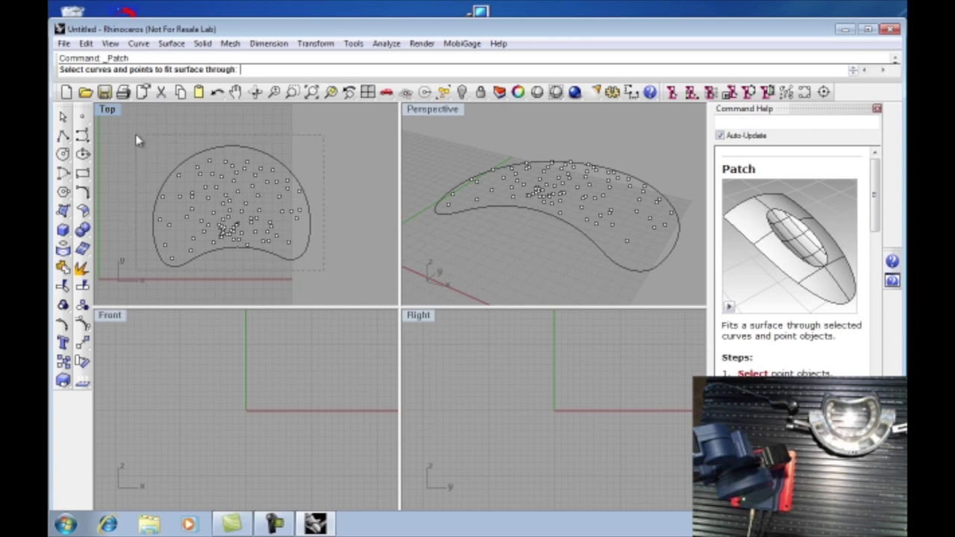
pyautogui.moveTo(136, 140); pyautogui.dragTo(137, 140)
pyautogui.press('Return')
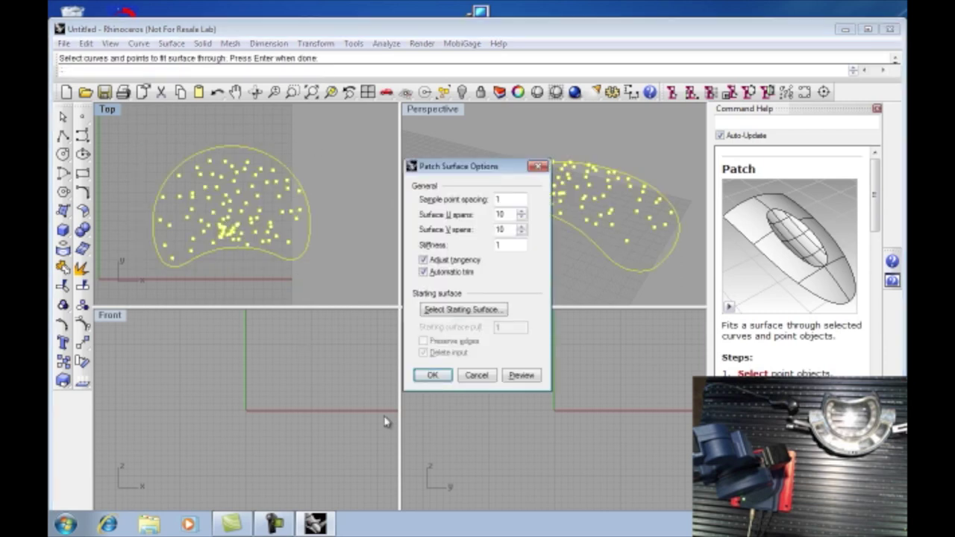
pyautogui.click(433, 375)
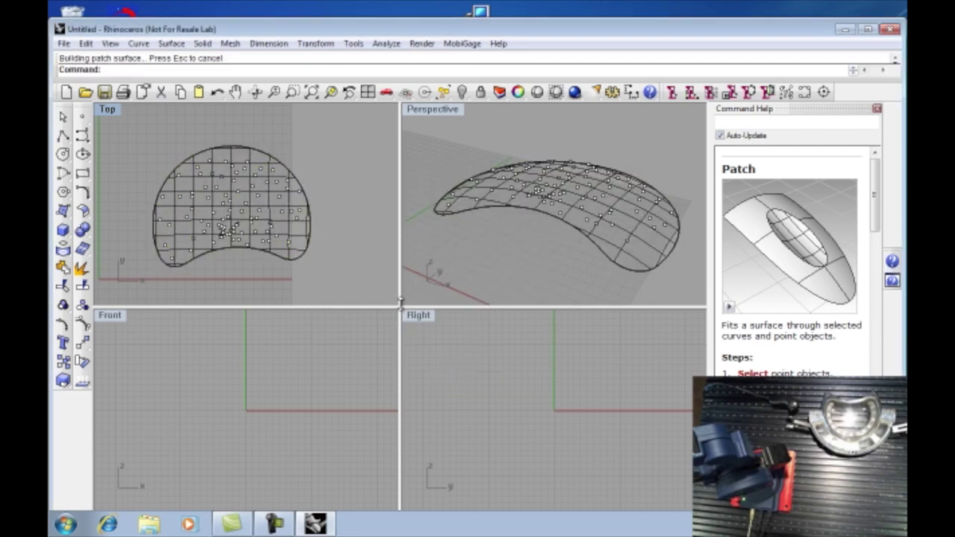
# Shade the Top view and the maximized Perspective view, then orbit around the surface.
pyautogui.click(536, 91)
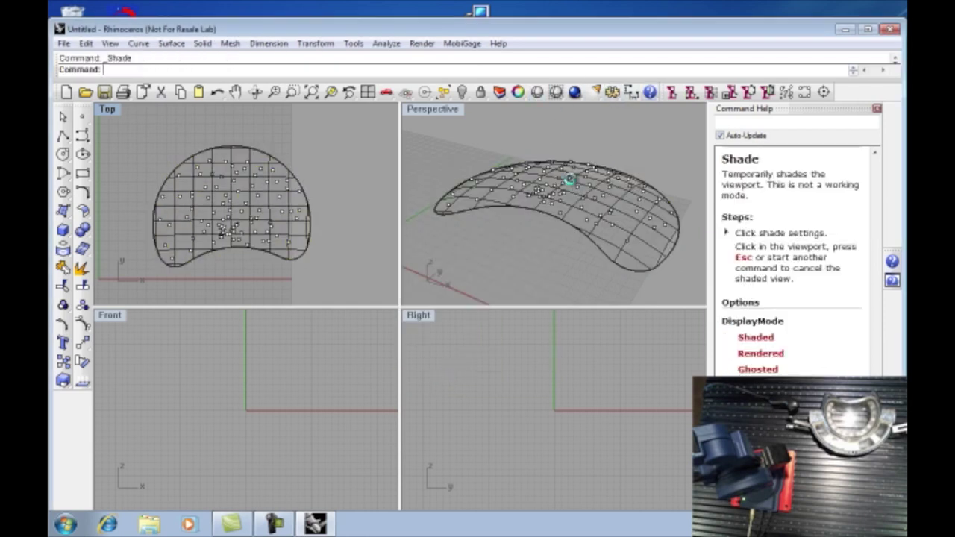
pyautogui.middleClick(214, 177)
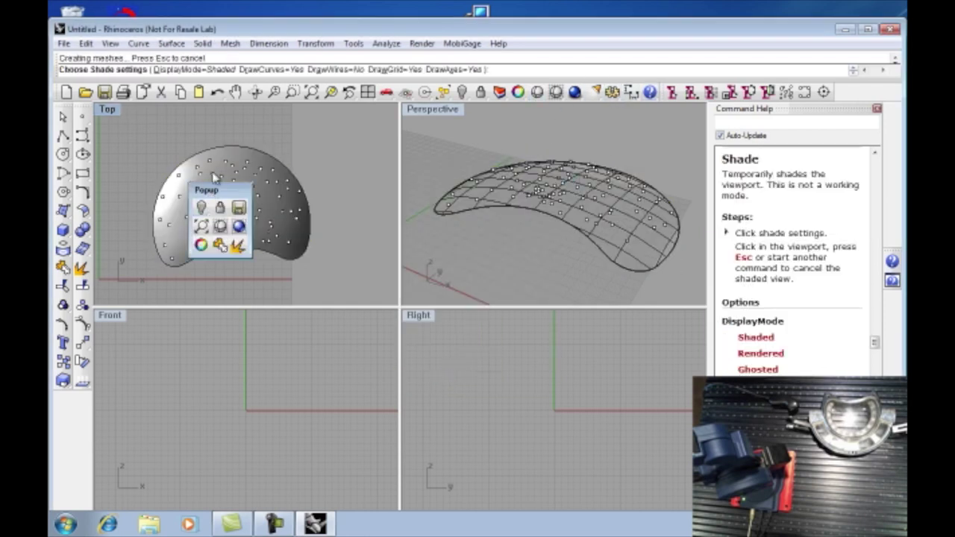
pyautogui.doubleClick(448, 110)
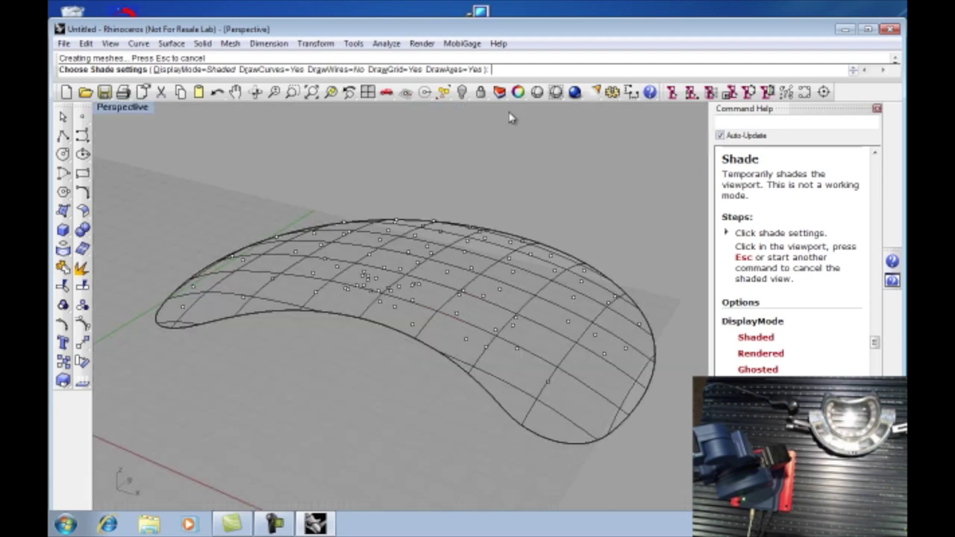
pyautogui.middleClick(392, 170)
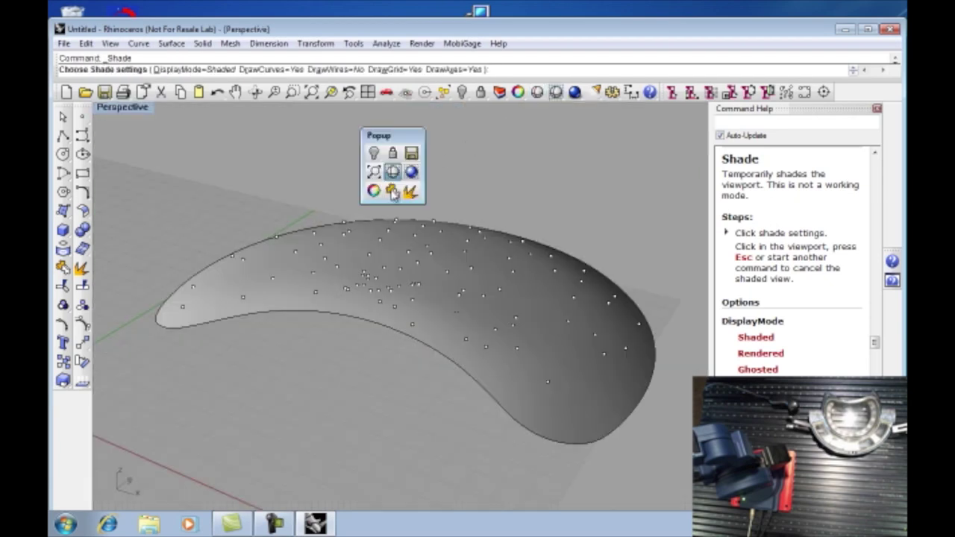
pyautogui.moveTo(229, 194)
pyautogui.mouseDown(button='right')
pyautogui.moveTo(214, 260)
pyautogui.moveTo(107, 277)
pyautogui.moveTo(320, 289)
pyautogui.moveTo(369, 257)
pyautogui.moveTo(426, 363)
pyautogui.moveTo(373, 271)
pyautogui.moveTo(410, 284)
pyautogui.moveTo(341, 237)
pyautogui.moveTo(403, 365)
pyautogui.moveTo(312, 260)
pyautogui.moveTo(307, 279)
pyautogui.moveTo(293, 277)
pyautogui.moveTo(346, 426)
pyautogui.moveTo(414, 275)
pyautogui.moveTo(416, 299)
pyautogui.moveTo(382, 331)
pyautogui.mouseUp(button='right')
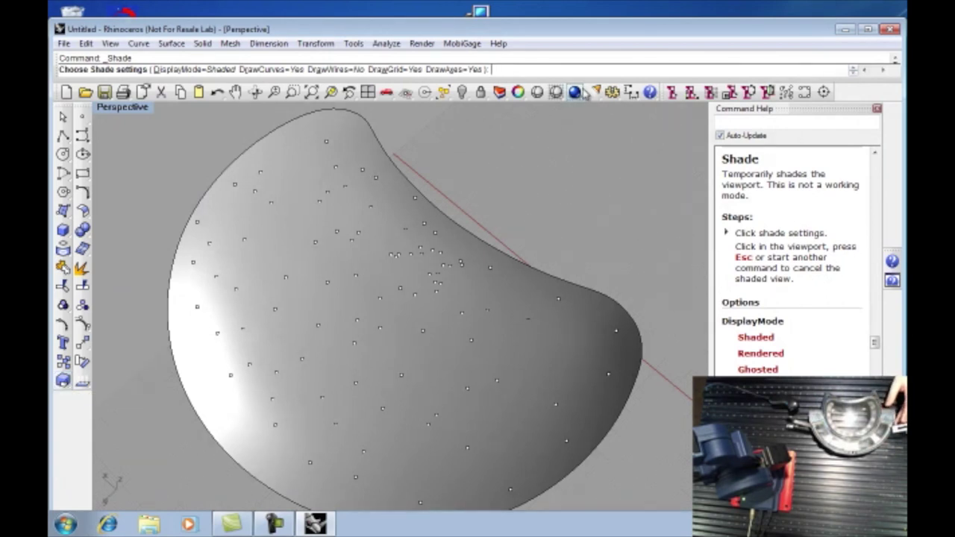
pyautogui.click(82, 135)
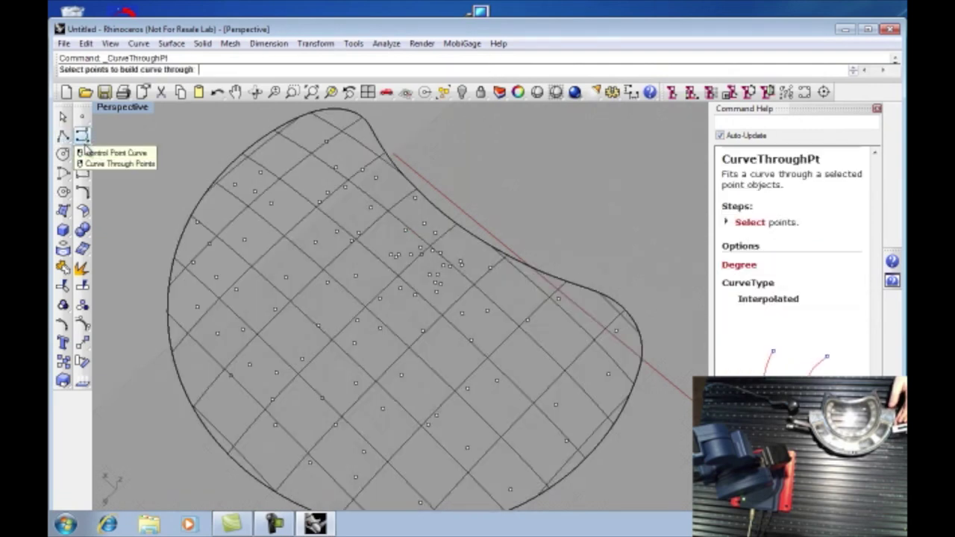
# Digitize a large Arc (Start, End, Point) sweeping partway around the lens surface.
pyautogui.click(82, 154)
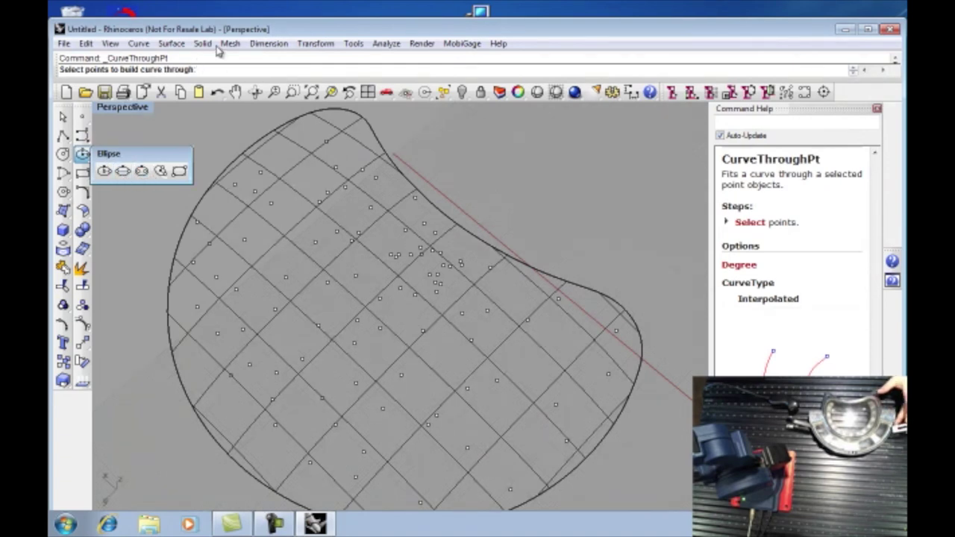
pyautogui.click(140, 44)
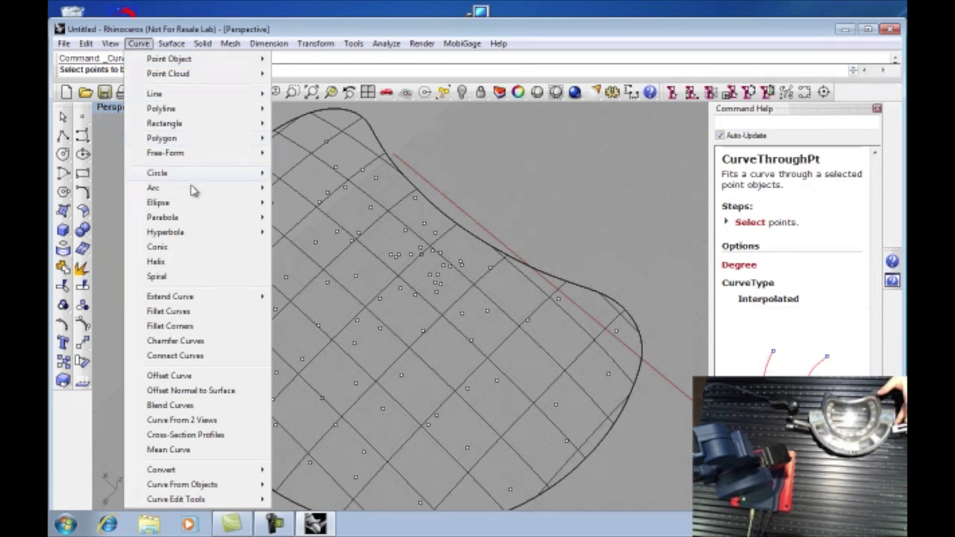
pyautogui.moveTo(209, 191)
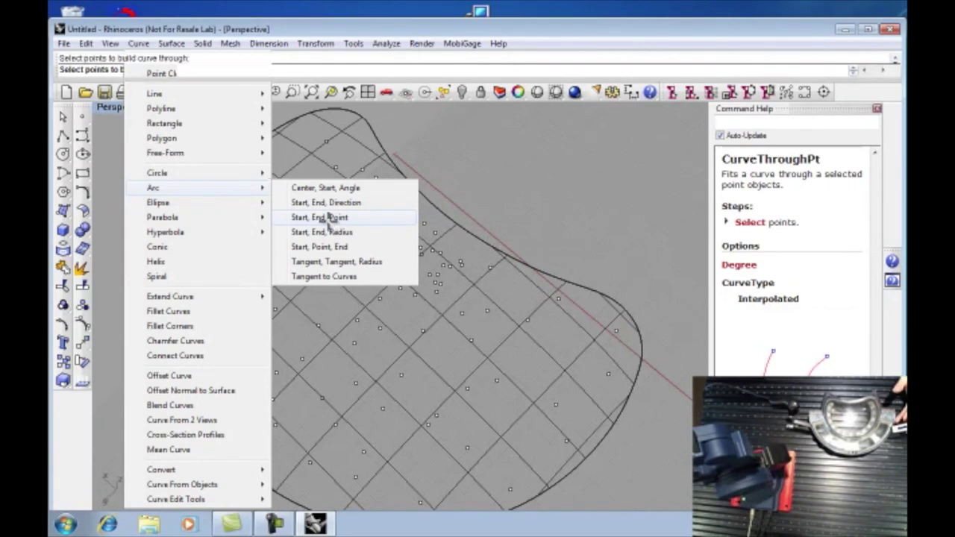
pyautogui.click(329, 222)
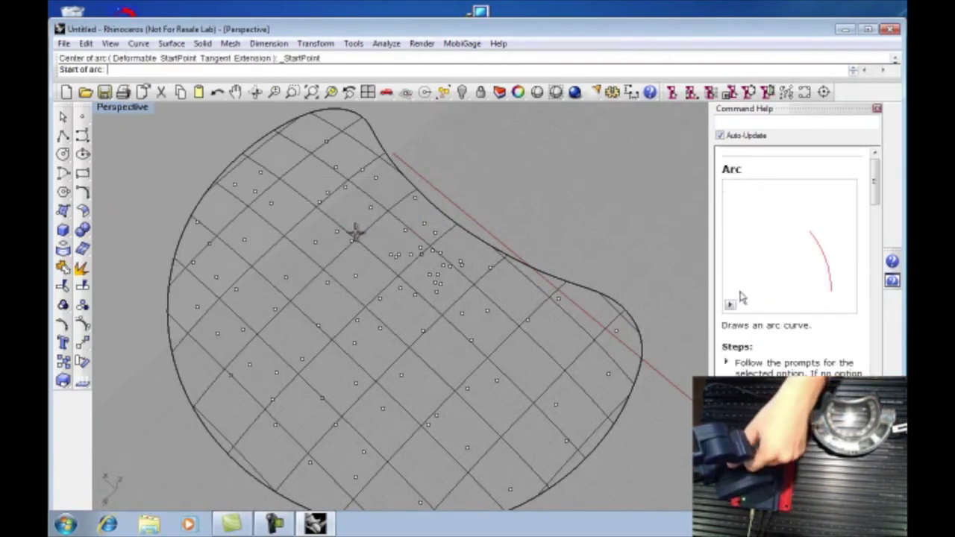
pyautogui.click(356, 232)
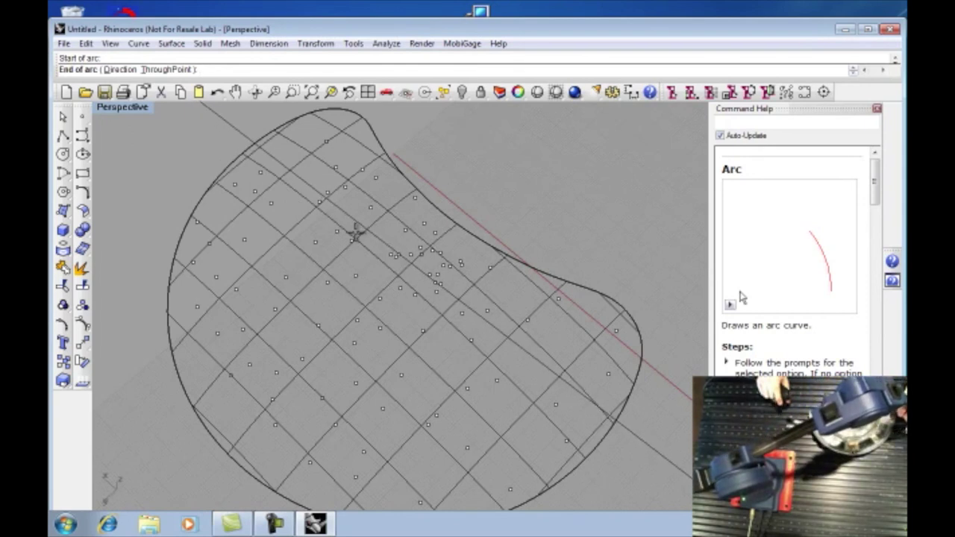
pyautogui.click(356, 232)
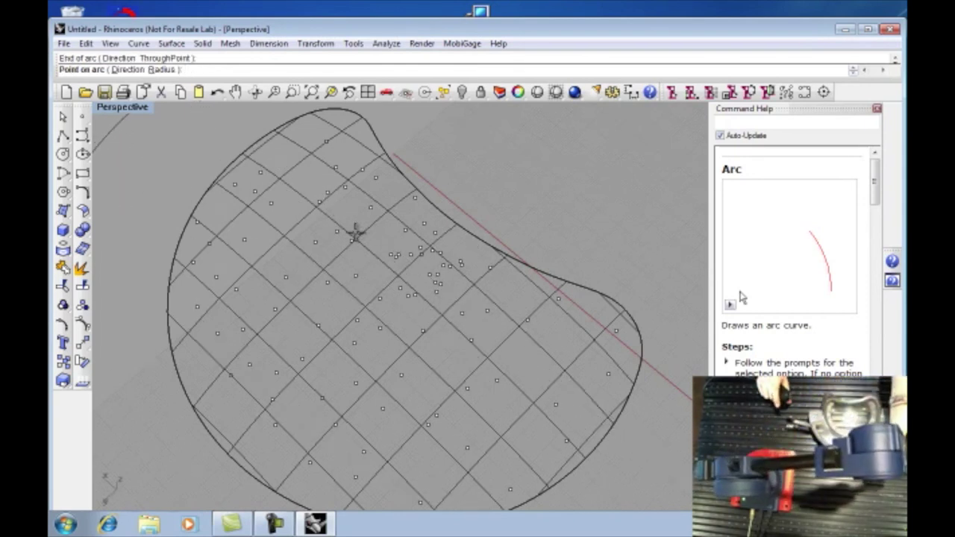
pyautogui.click(357, 235)
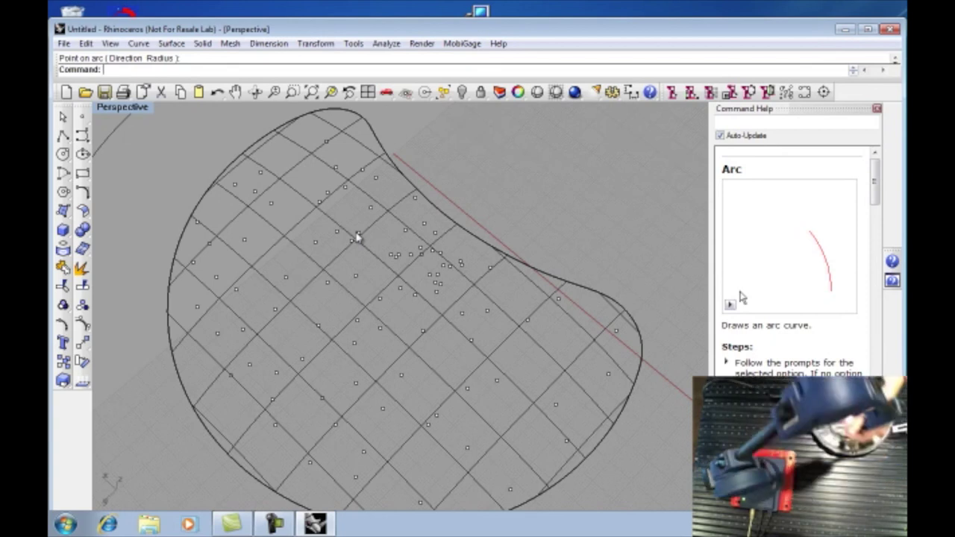
pyautogui.scroll(5, 357, 237)
pyautogui.scroll(-10, 358, 237)
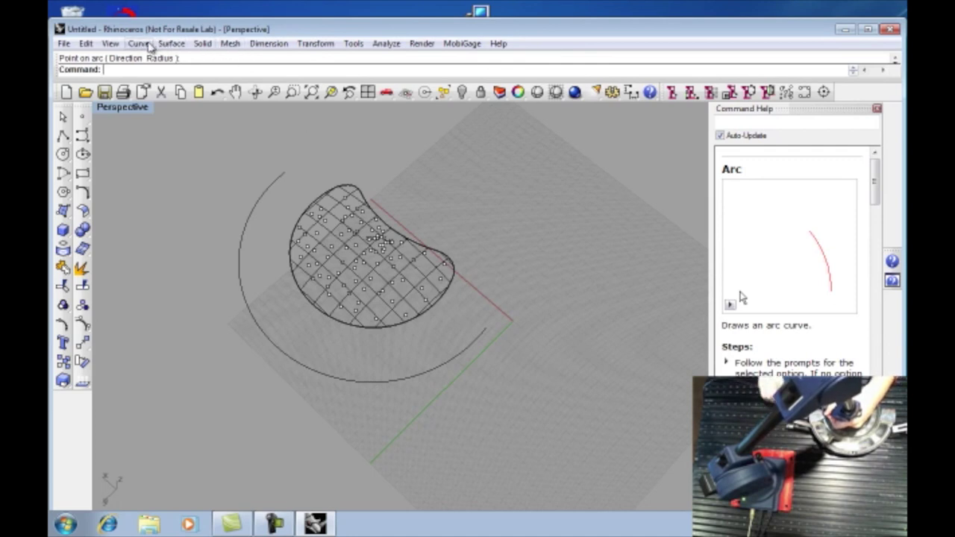
# Digitize a smaller inner arc hugging the patch surface's curved edge.
pyautogui.click(150, 47)
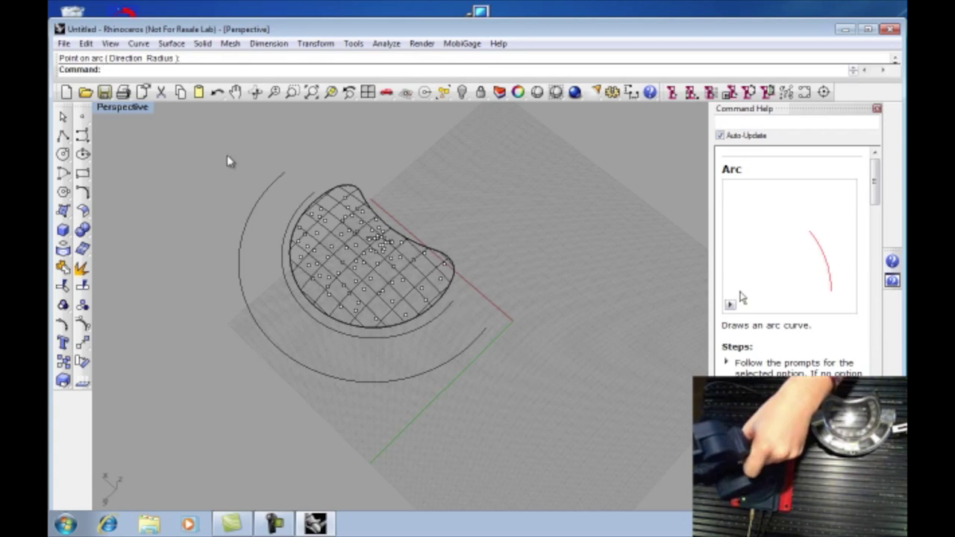
pyautogui.middleClick(261, 224)
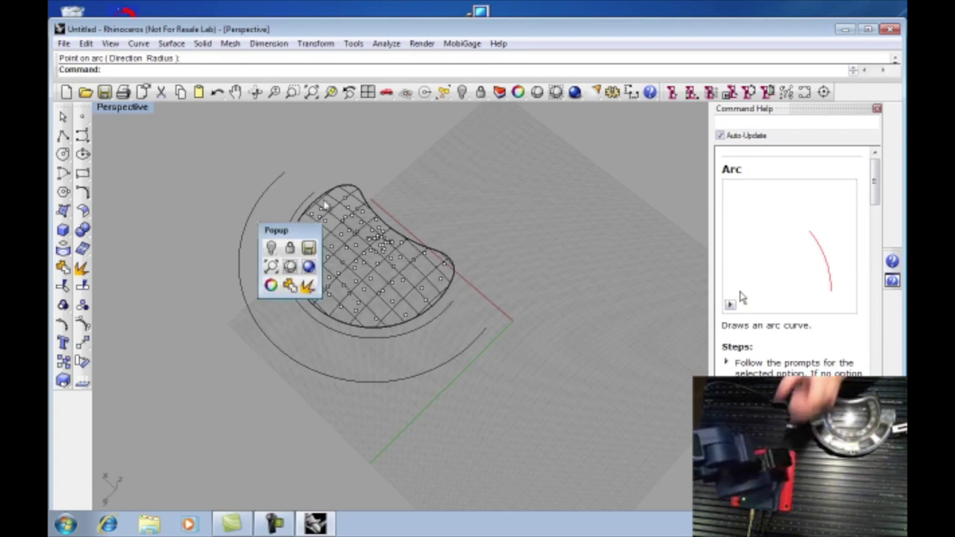
pyautogui.click(403, 157)
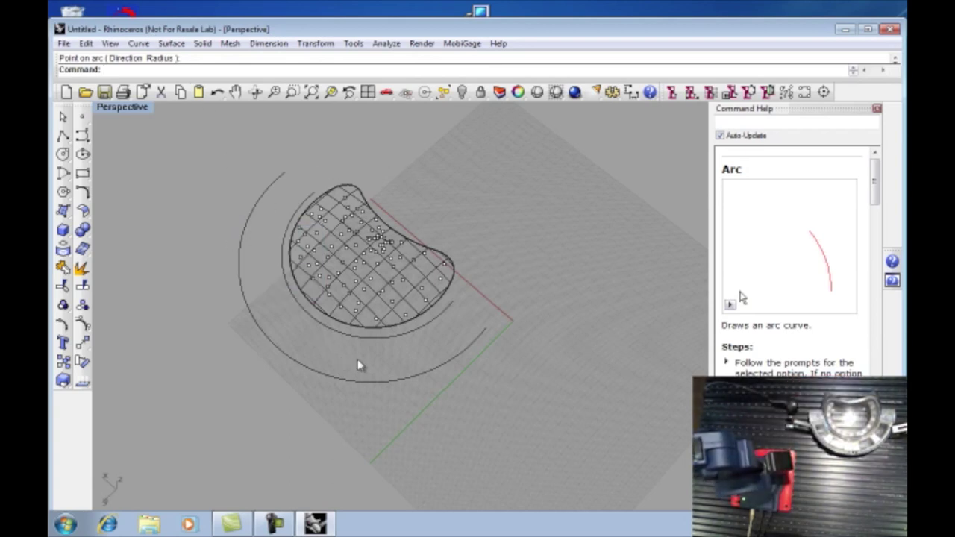
# Project both arcs onto the CPlane, deleting the original arcs.
pyautogui.click(387, 386)
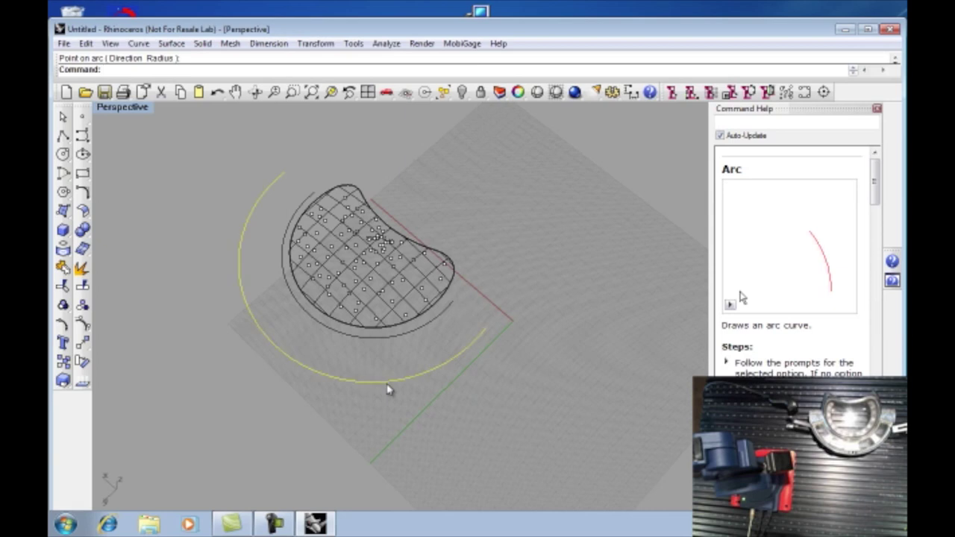
pyautogui.click(375, 339)
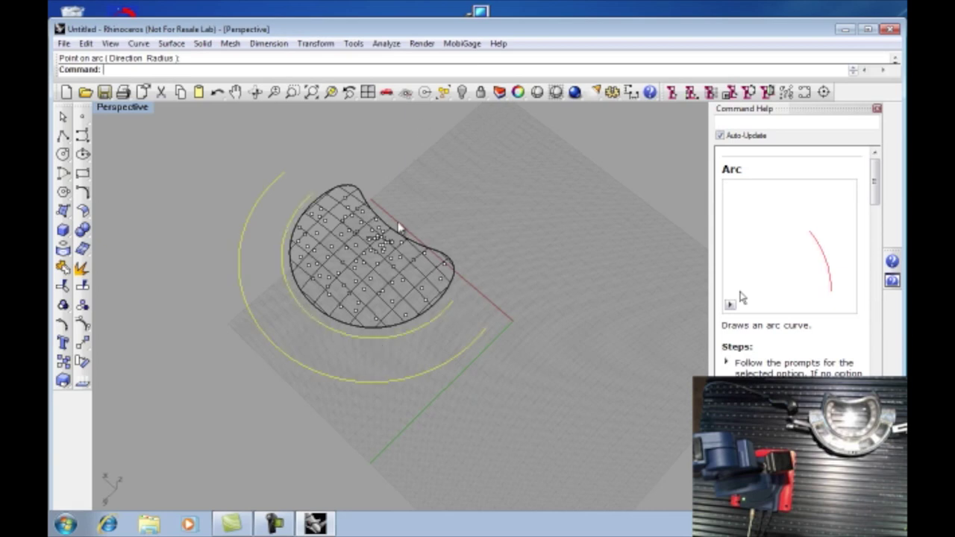
pyautogui.click(318, 43)
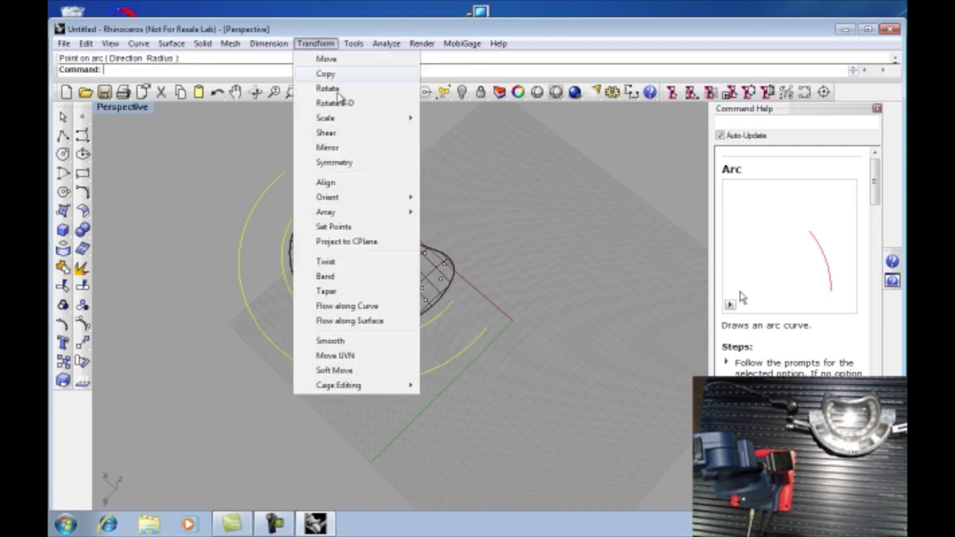
pyautogui.click(365, 243)
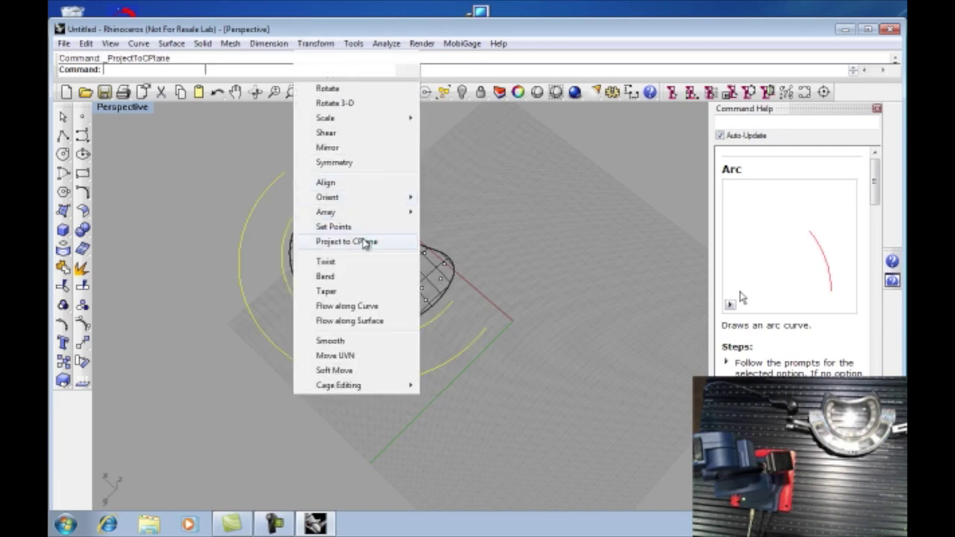
pyautogui.press('y')
pyautogui.press('Return')
pyautogui.moveTo(364, 242); pyautogui.dragTo(219, 261, button='right')
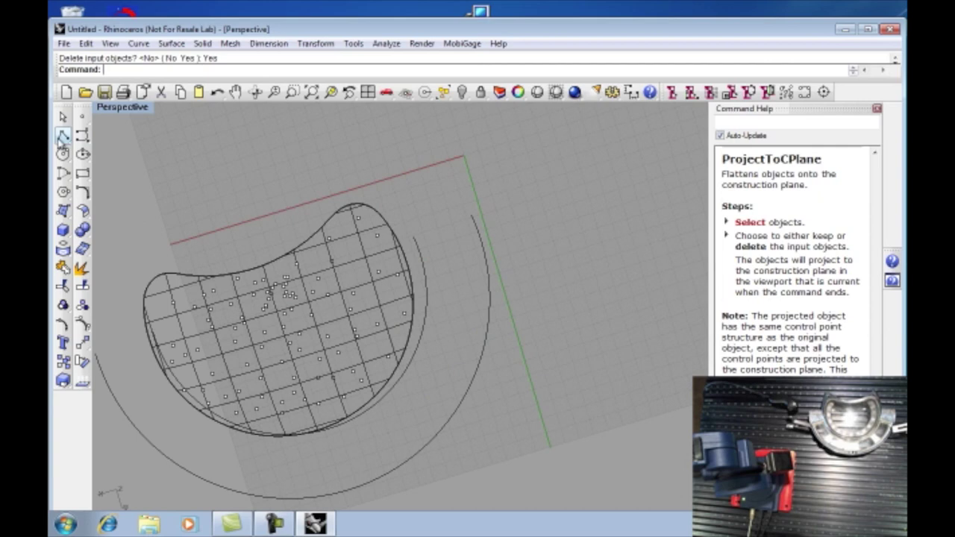
# Draw polyline segments joining the arc ends into a closed C-shaped outline.
pyautogui.click(63, 137)
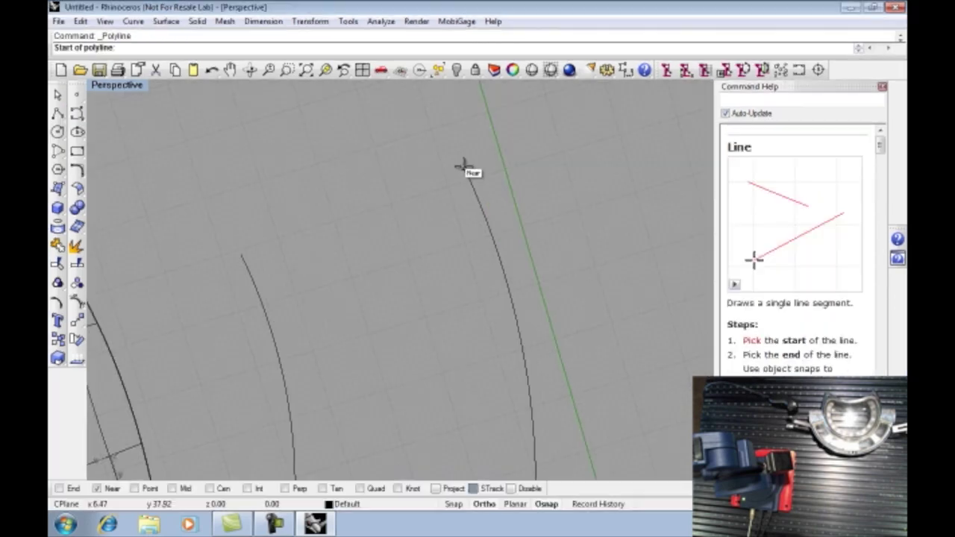
pyautogui.click(464, 170)
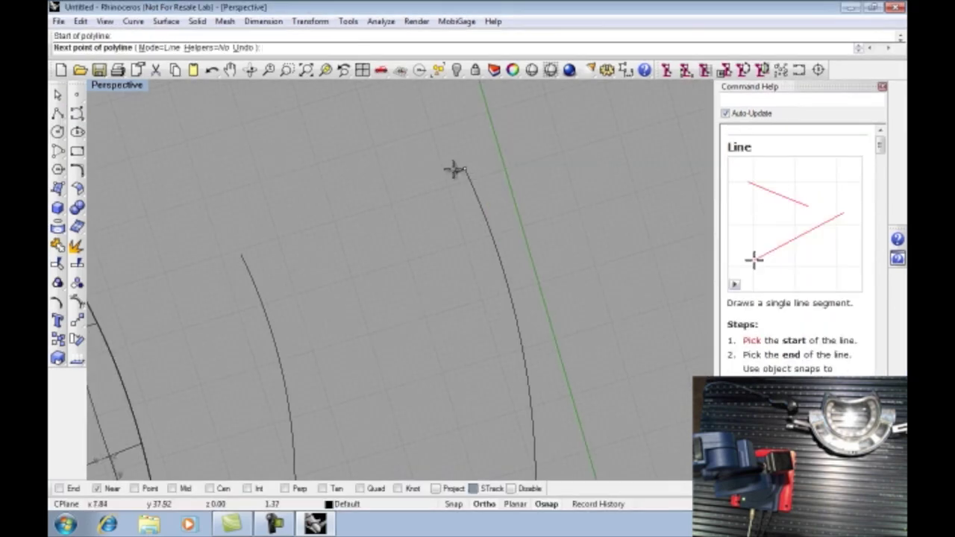
pyautogui.click(237, 250)
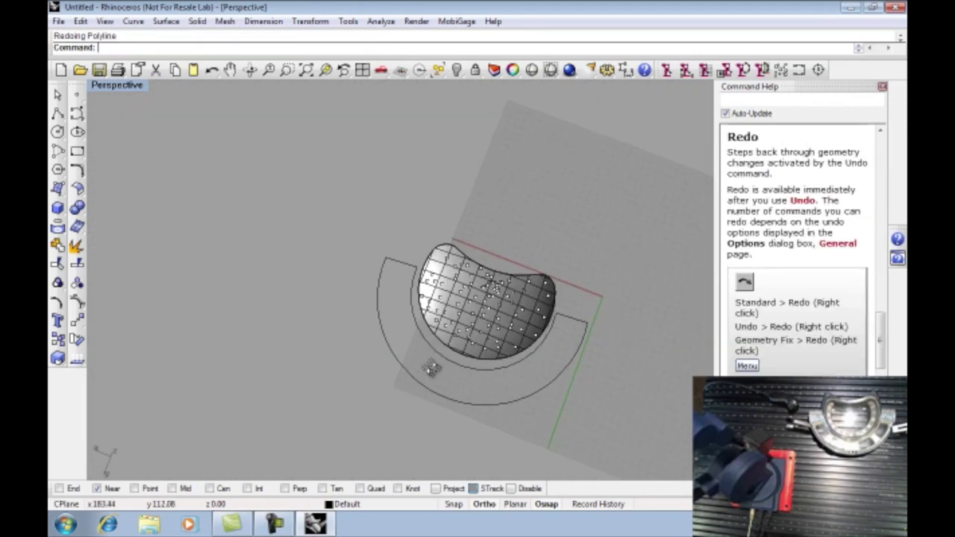
pyautogui.moveTo(431, 368); pyautogui.dragTo(388, 280, button='right')
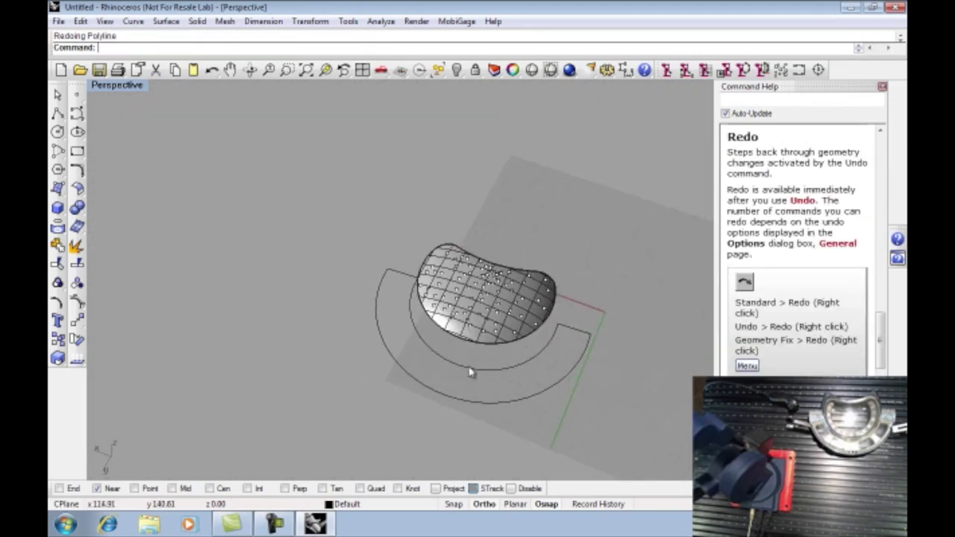
pyautogui.moveTo(469, 366); pyautogui.dragTo(457, 395, button='right')
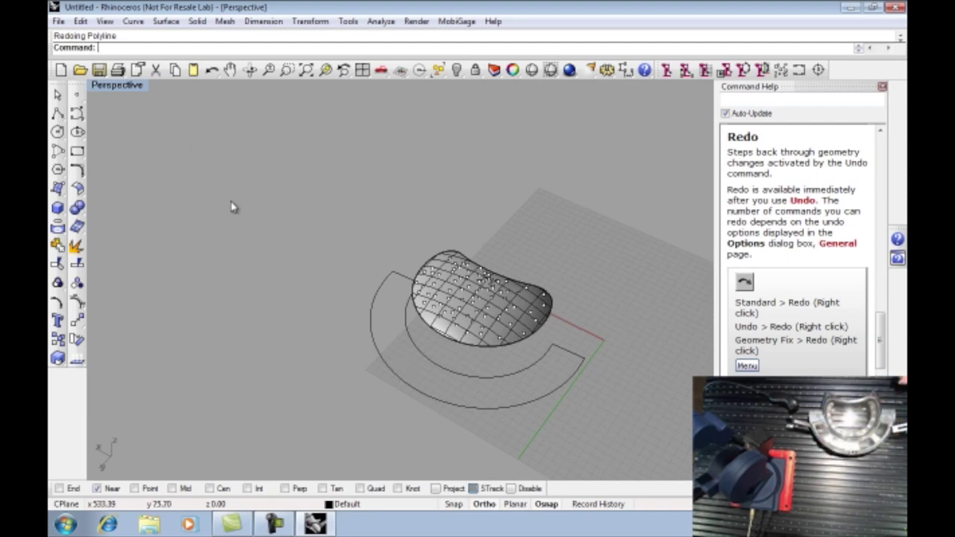
# Extrude the C-shaped outline straight with Extrude Planar Curve, setting the extrusion height.
pyautogui.moveTo(388, 371); pyautogui.dragTo(412, 375, button='right')
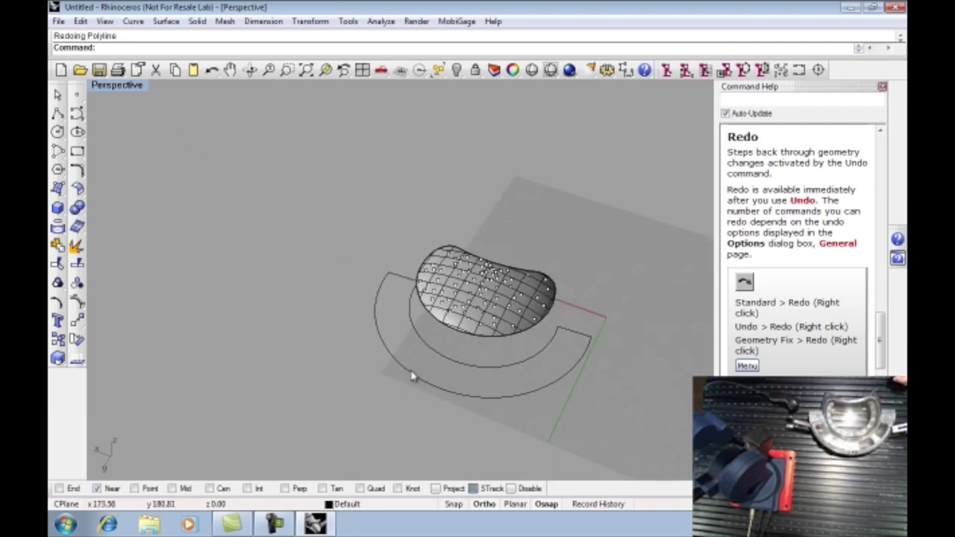
pyautogui.click(197, 21)
pyautogui.moveTo(231, 150)
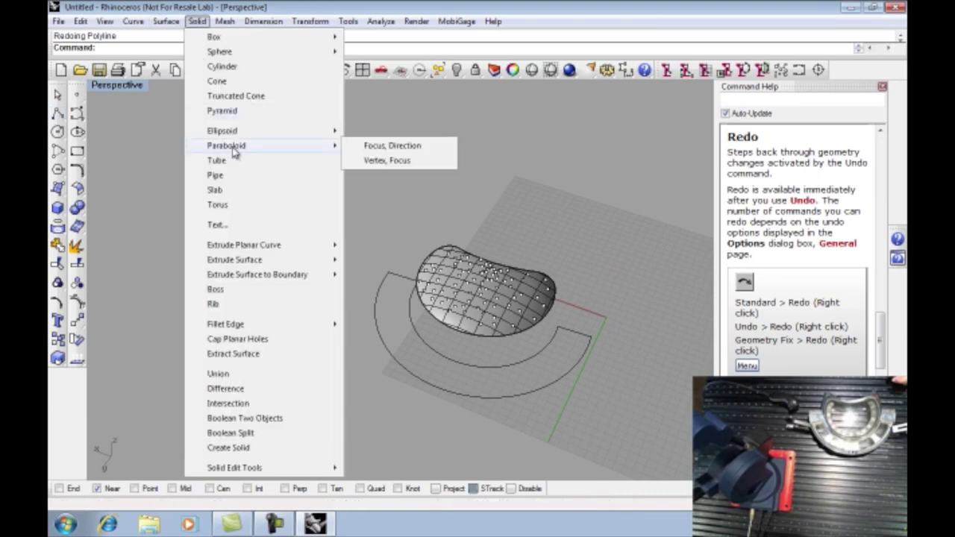
pyautogui.moveTo(288, 250)
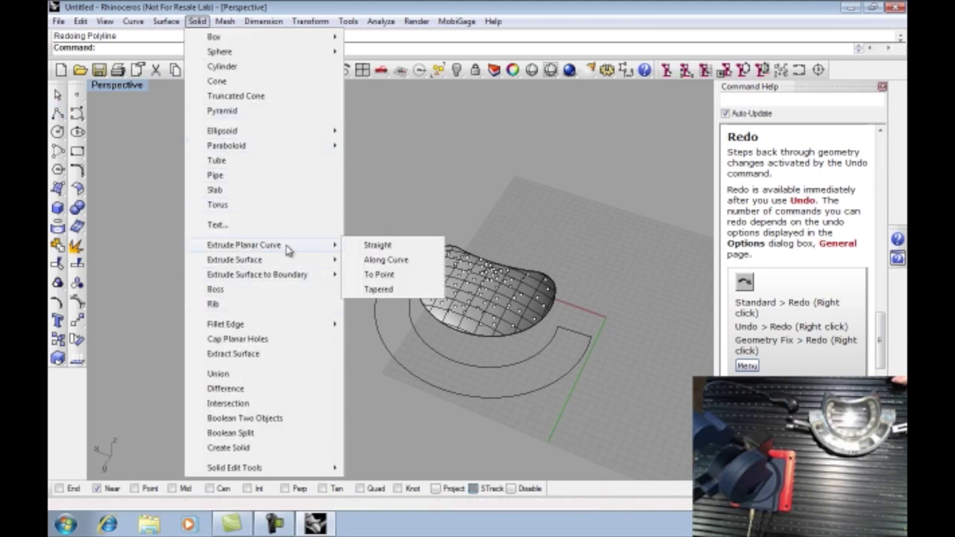
pyautogui.click(374, 246)
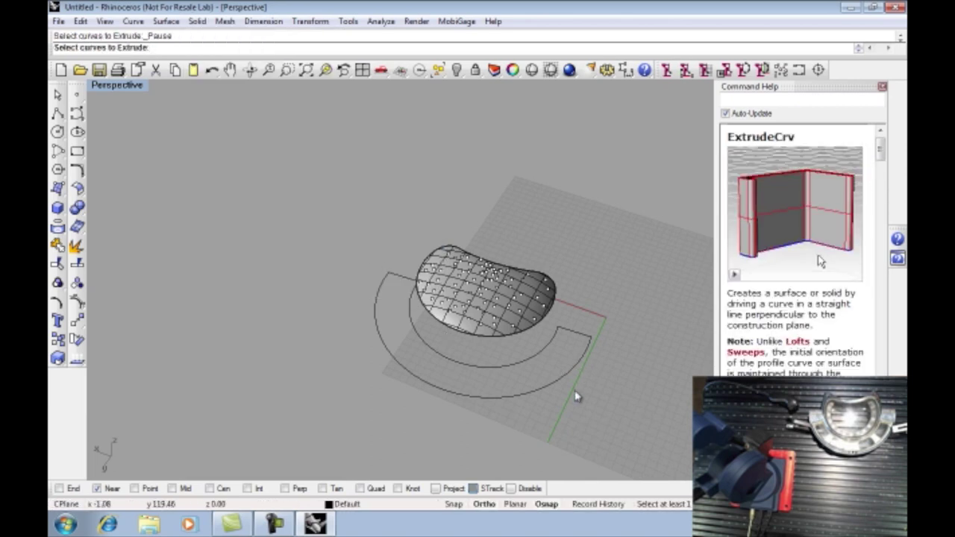
pyautogui.click(520, 345)
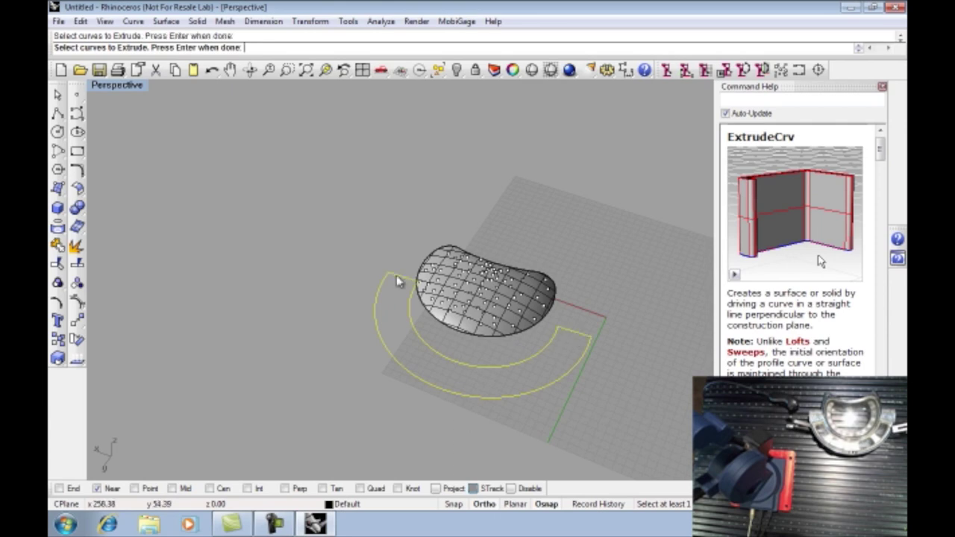
pyautogui.press('Return')
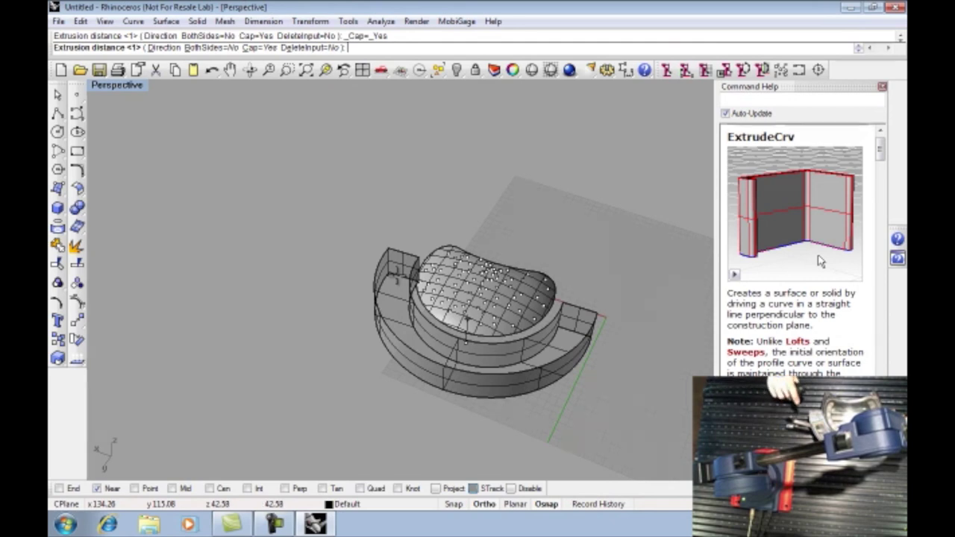
pyautogui.click(397, 281)
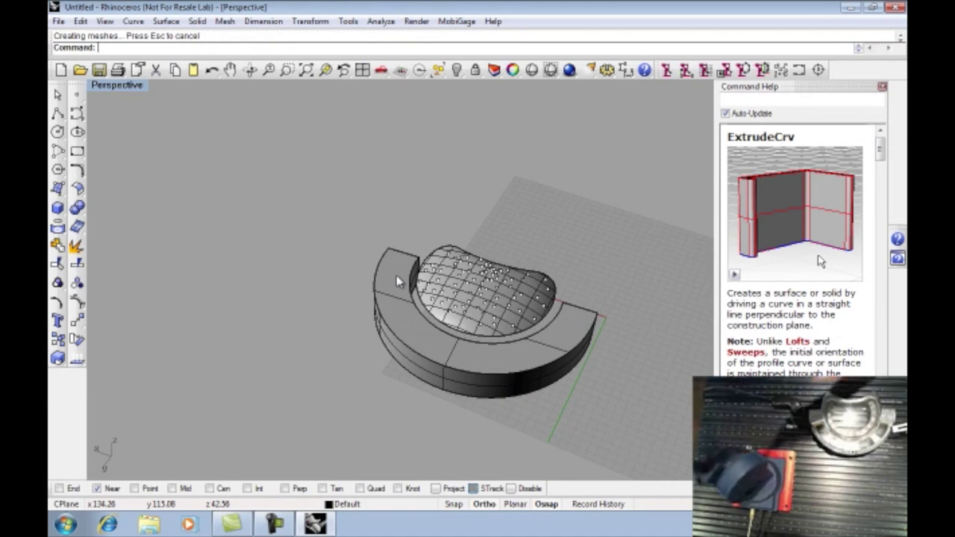
# Orbit around the finished flange to inspect its thickness, sides and the bowl interior.
pyautogui.moveTo(397, 274); pyautogui.dragTo(215, 332, button='right')
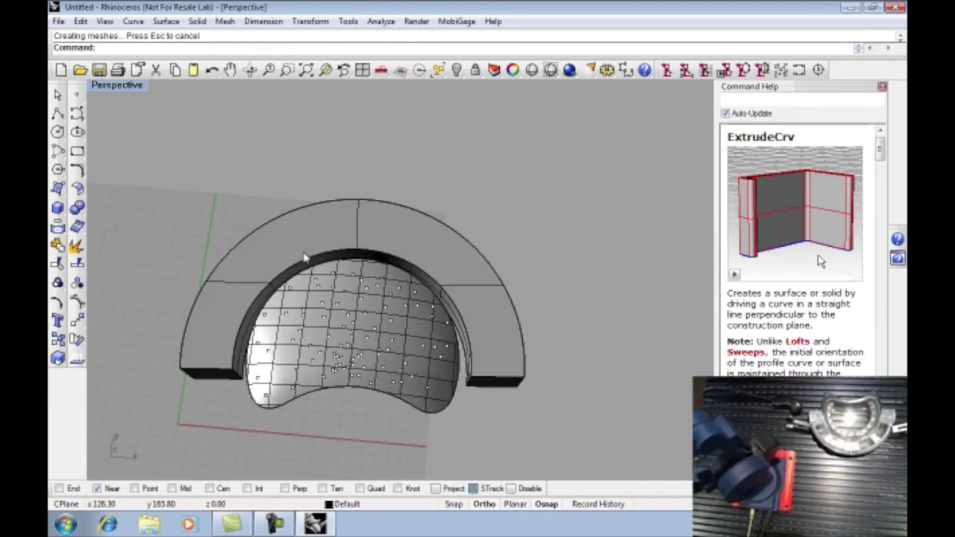
pyautogui.moveTo(285, 357); pyautogui.dragTo(297, 271, button='right')
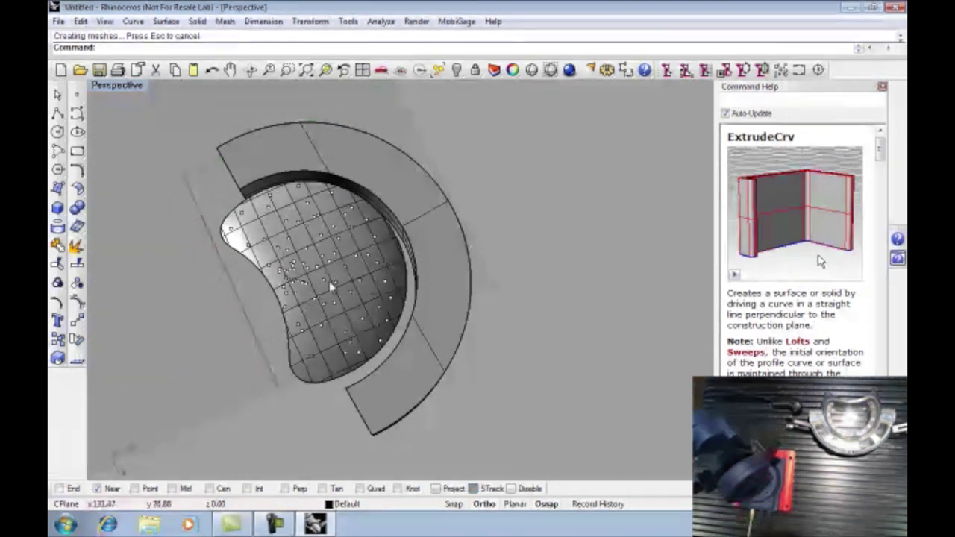
pyautogui.moveTo(331, 284); pyautogui.dragTo(306, 261, button='right')
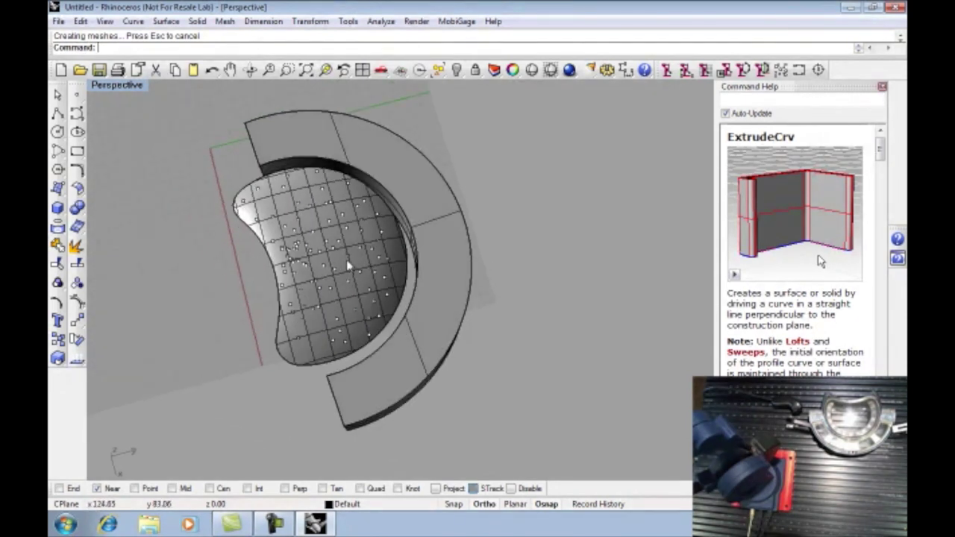
pyautogui.moveTo(348, 267); pyautogui.dragTo(368, 304, button='right')
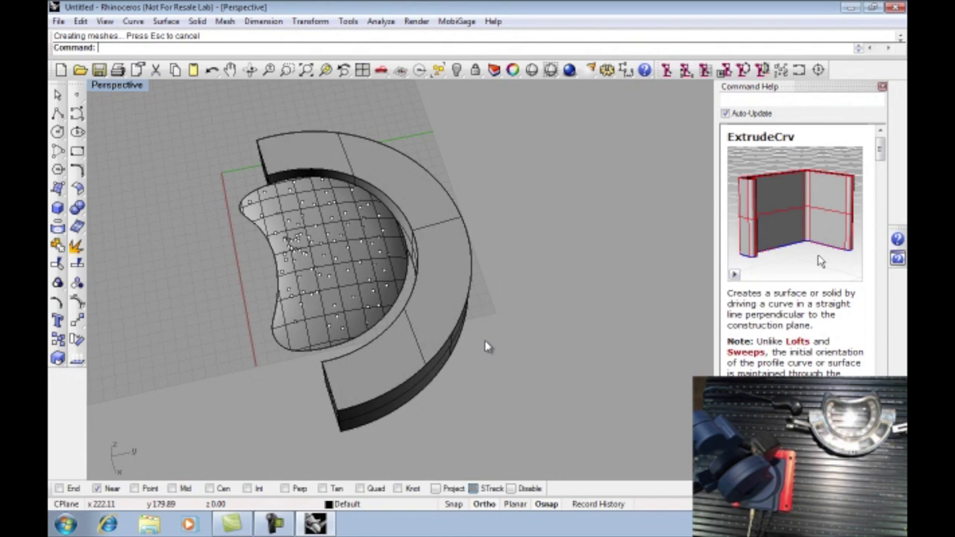
pyautogui.moveTo(405, 358); pyautogui.dragTo(410, 330, button='right')
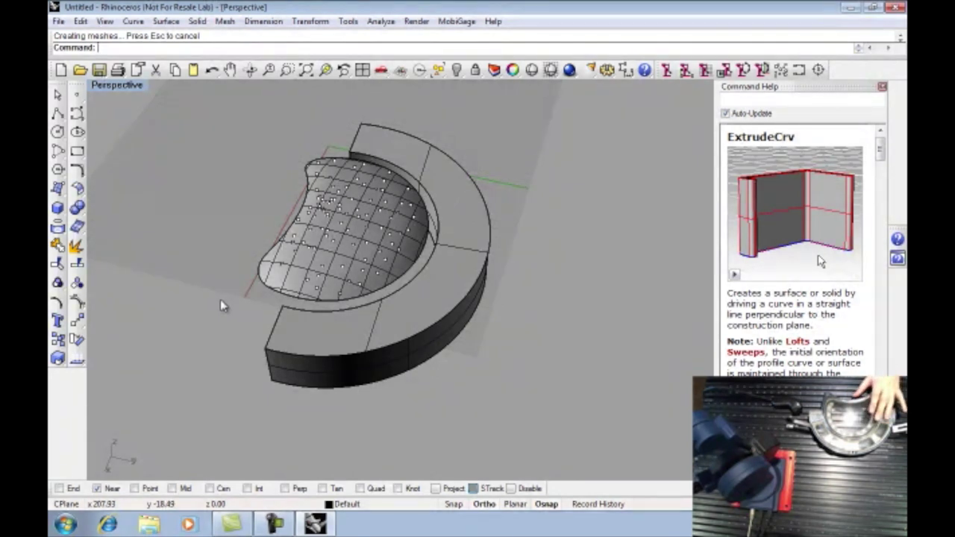
pyautogui.moveTo(220, 306); pyautogui.dragTo(378, 302, button='right')
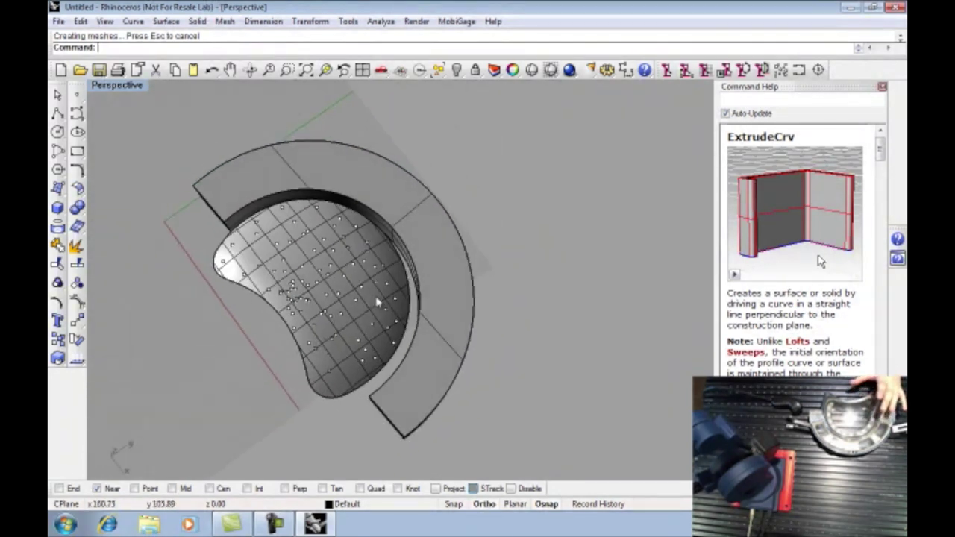